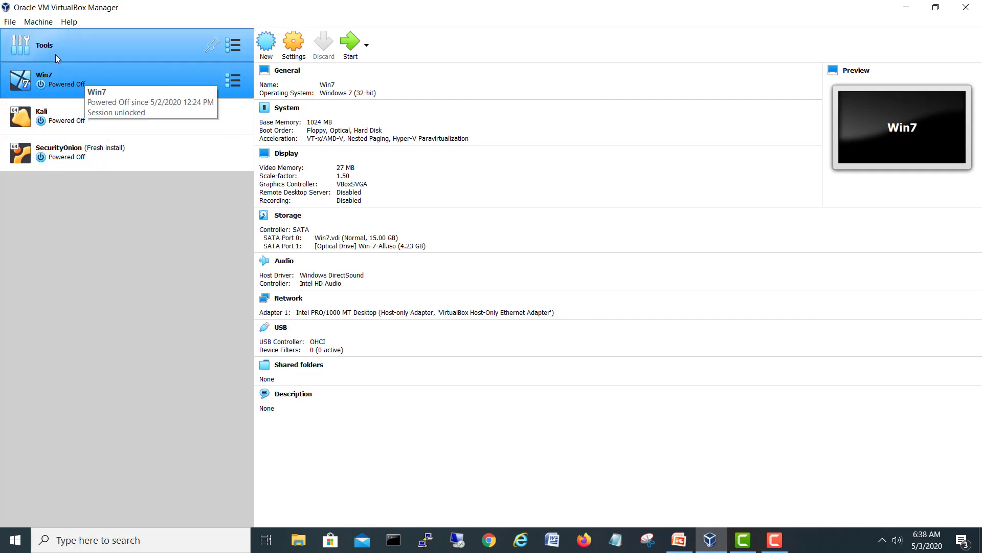
Check the installed VirtualBox version in the program's About information, and close it
{"action": "left_click", "coordinate": [69, 22]}
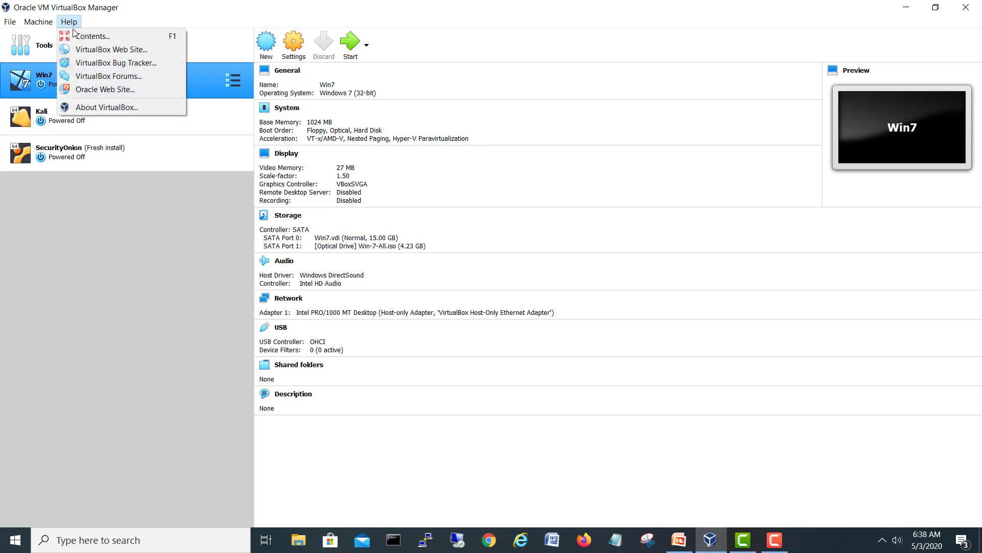
{"action": "left_click", "coordinate": [100, 106]}
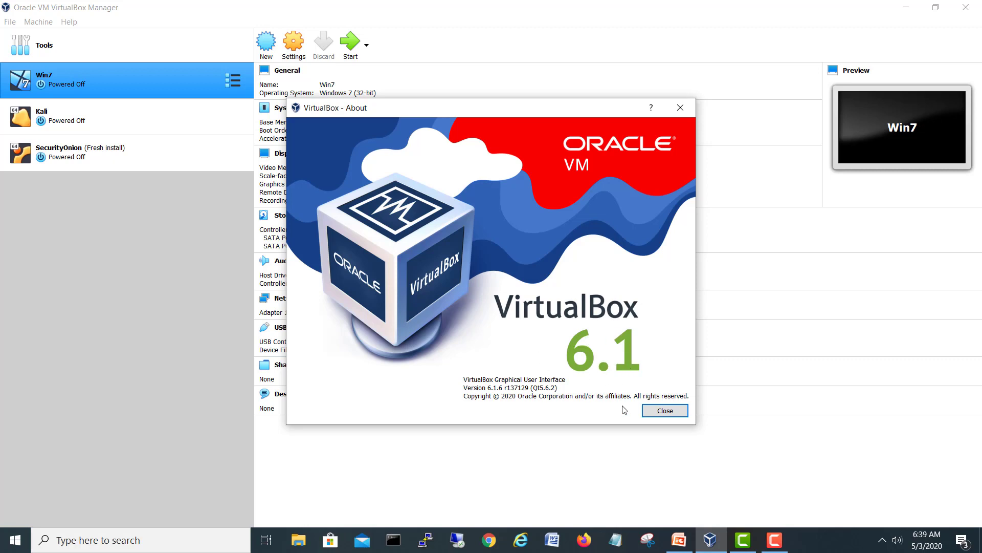
{"action": "left_click", "coordinate": [668, 412]}
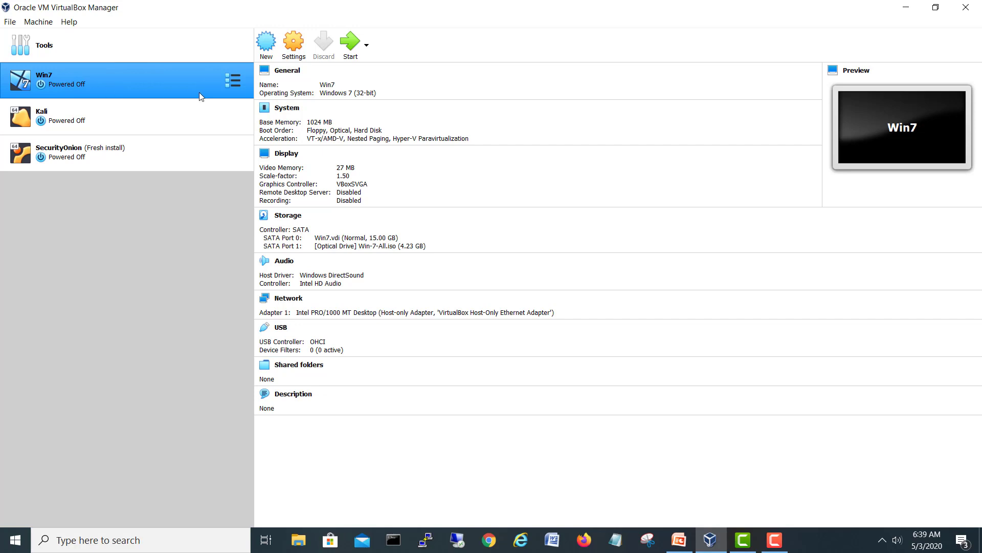
Take a snapshot of the Win7 machine named "Starting Point" with the description "windows 7 fresh start"
{"action": "left_click", "coordinate": [235, 86]}
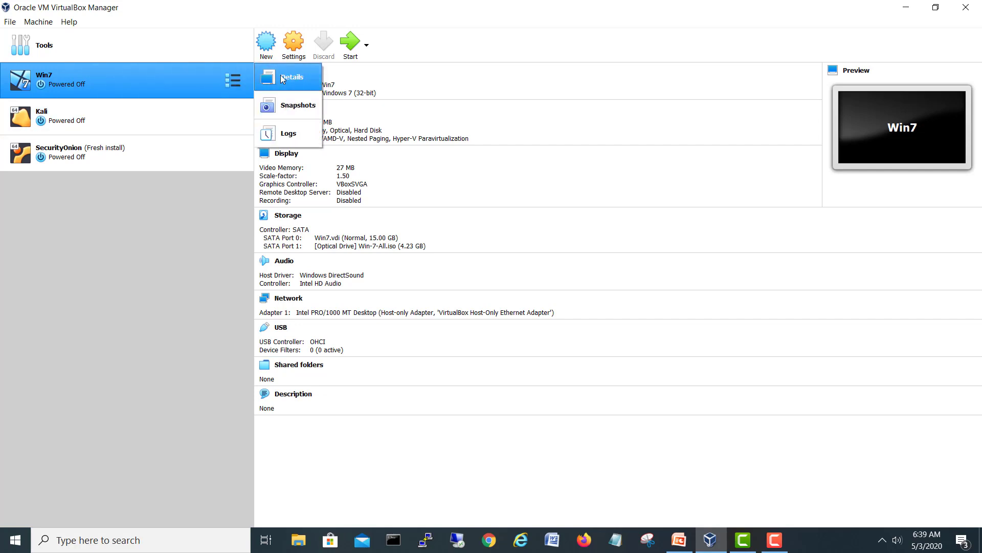
{"action": "left_click", "coordinate": [305, 113]}
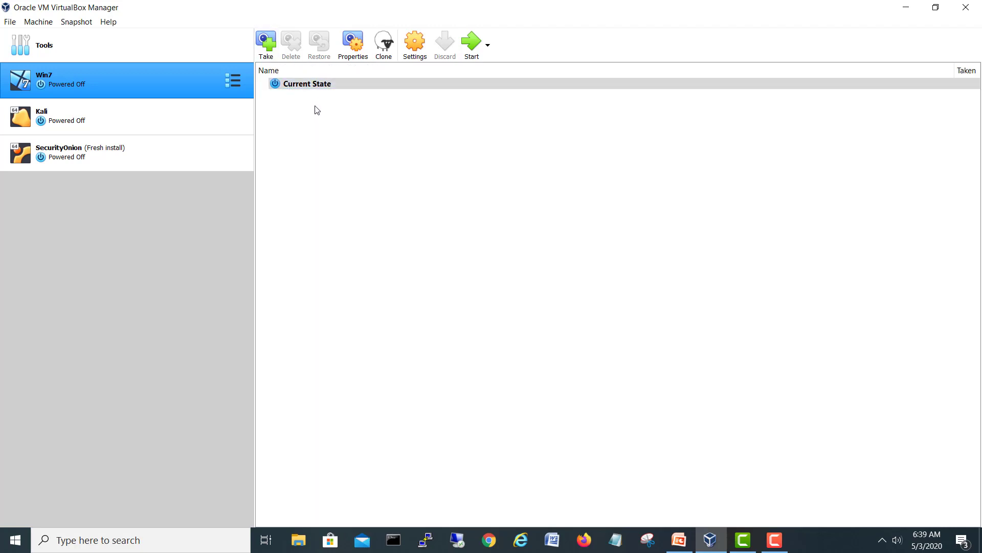
{"action": "left_click", "coordinate": [267, 44]}
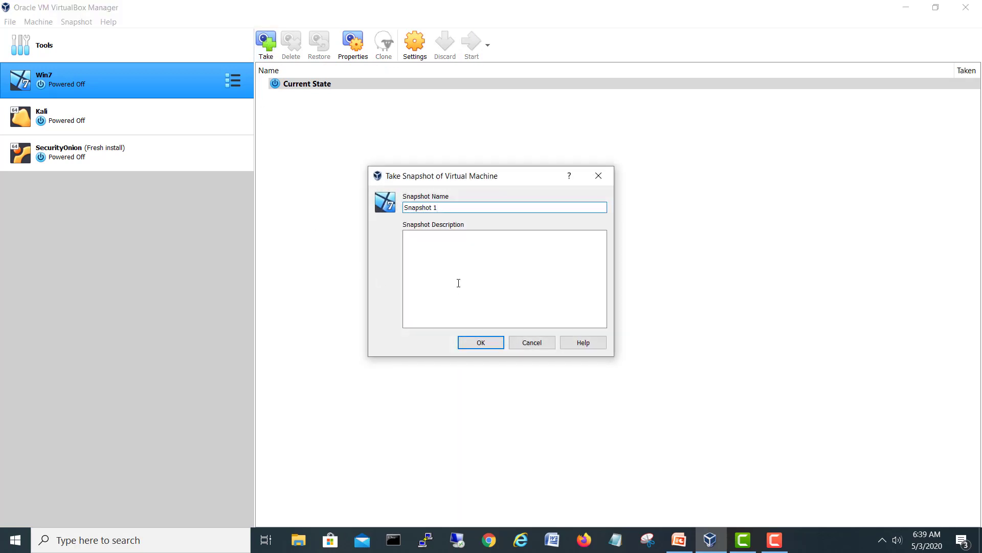
{"action": "left_click_drag", "start_coordinate": [439, 207], "coordinate": [375, 214]}
{"action": "type", "text": "My"}
{"action": "type", "text": " Machi"}
{"action": "type", "text": "n"}
{"action": "key", "text": "ctrl+BackSpace"}
{"action": "key", "text": "ctrl+BackSpace"}
{"action": "type", "text": "Starting Point"}
{"action": "left_click", "coordinate": [509, 254]}
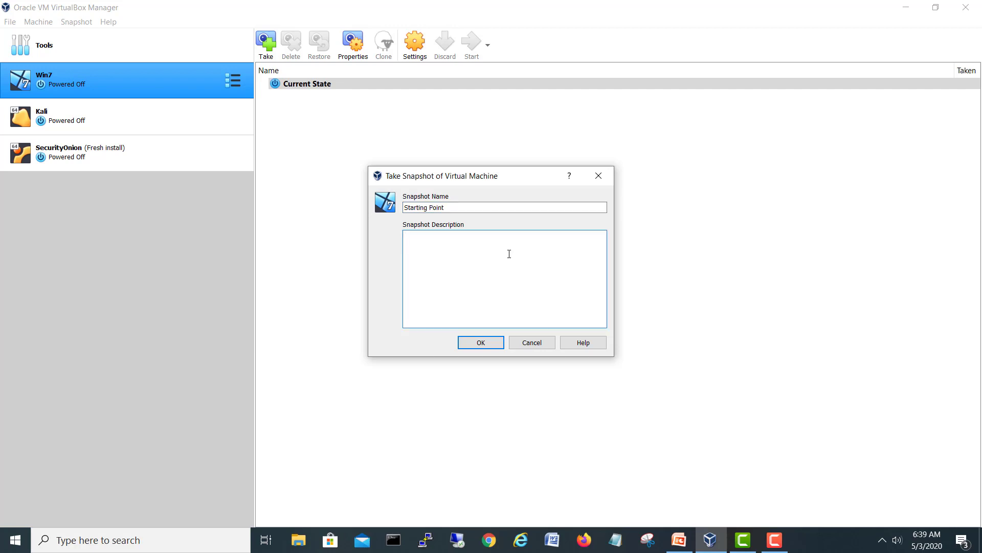
{"action": "type", "text": "windows 7 fresh start"}
{"action": "left_click", "coordinate": [487, 343]}
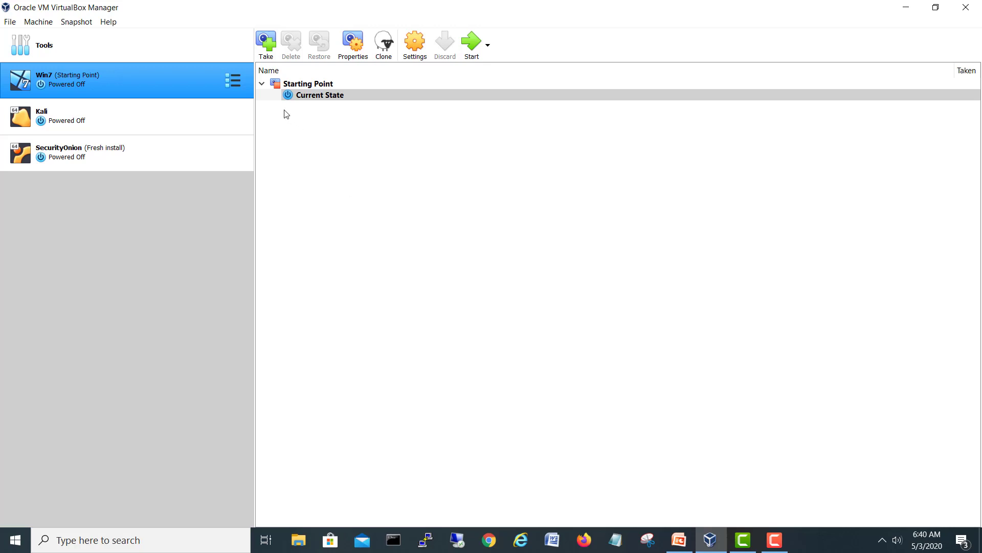
Check the Starting Point snapshot's information and view the snapshots of the SecurityOnion machine
{"action": "double_click", "coordinate": [309, 85]}
{"action": "double_click", "coordinate": [308, 85]}
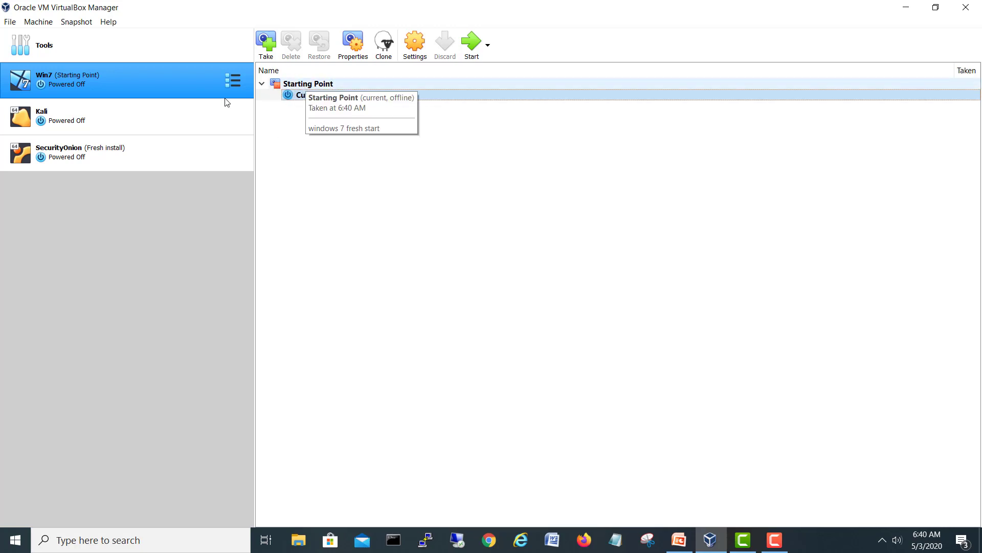
{"action": "left_click", "coordinate": [81, 154]}
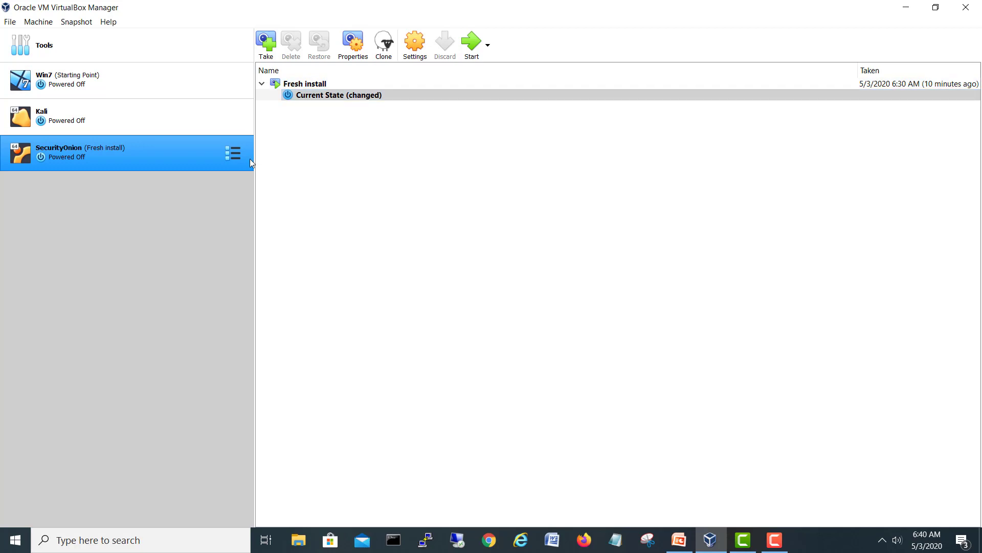
{"action": "left_click", "coordinate": [236, 154]}
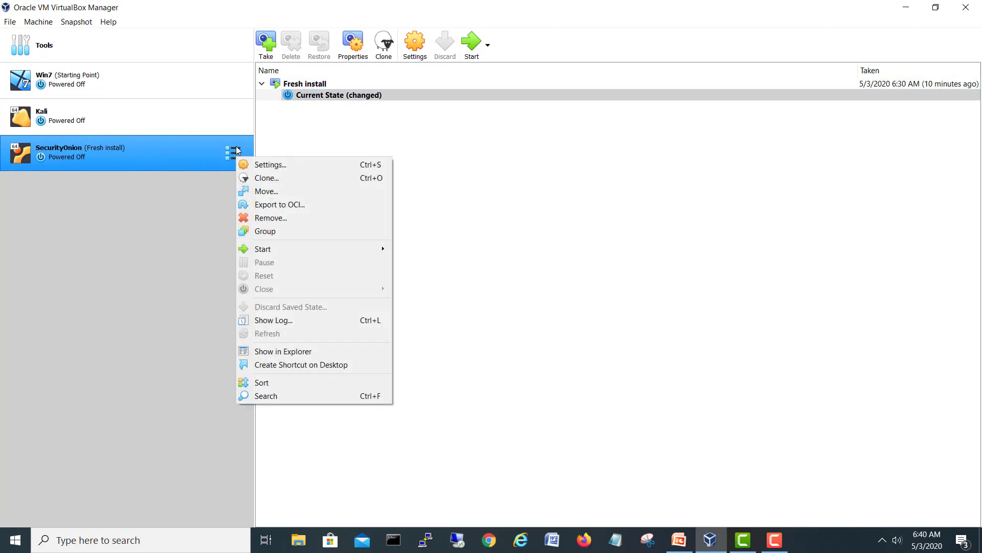
Select the Kali machine and view its details, as well as those of the Win7 machine
{"action": "left_click", "coordinate": [242, 102]}
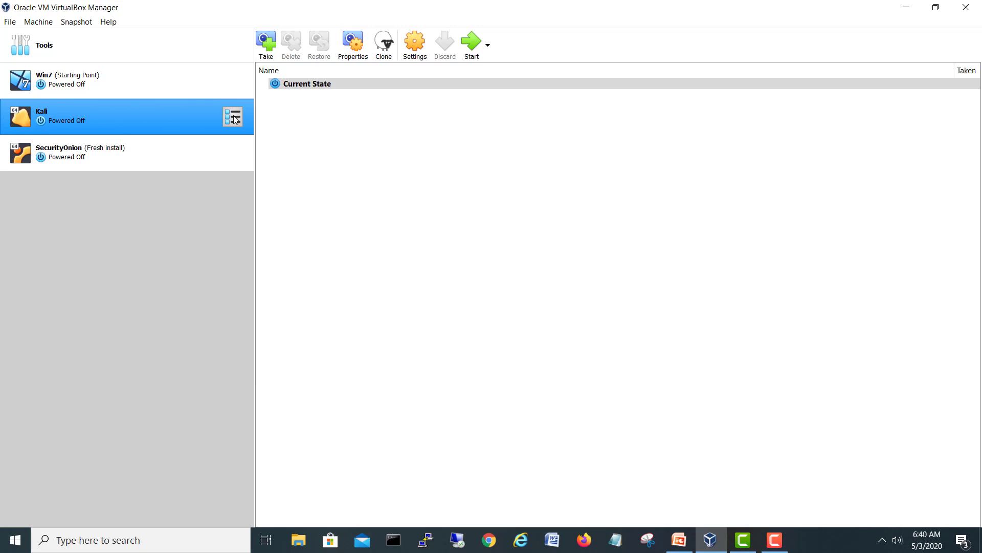
{"action": "left_click", "coordinate": [240, 117]}
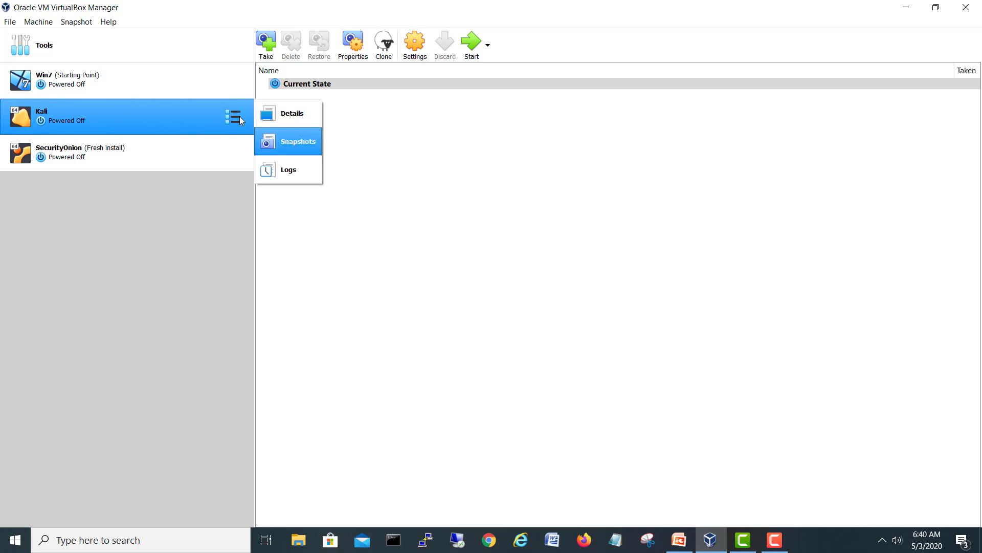
{"action": "left_click", "coordinate": [285, 115]}
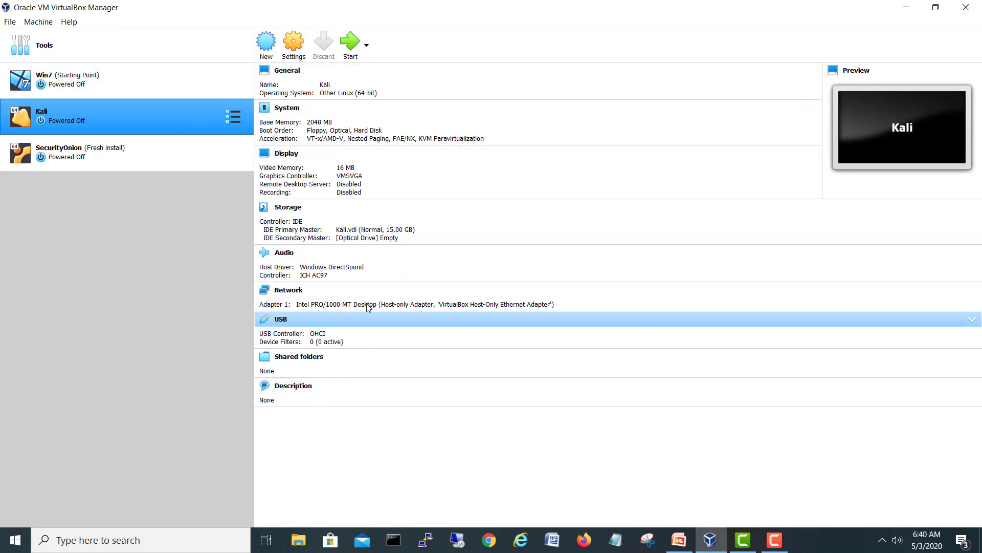
{"action": "left_click", "coordinate": [85, 81]}
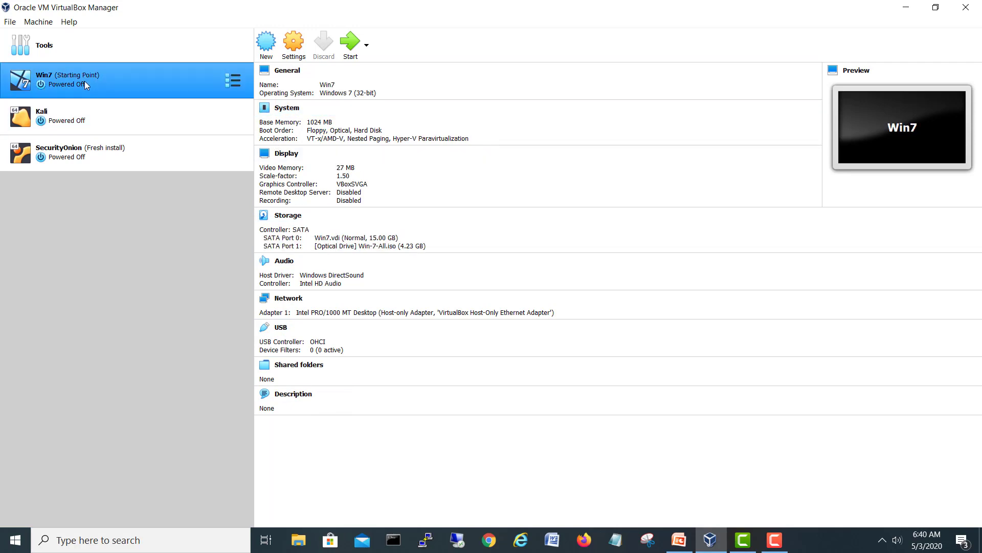
Start the SecurityOnion virtual machine, dismiss the keyboard capture notice and boot the SecurityOnion 16.04.6.5 GNU/Linux entry
{"action": "left_click", "coordinate": [114, 148]}
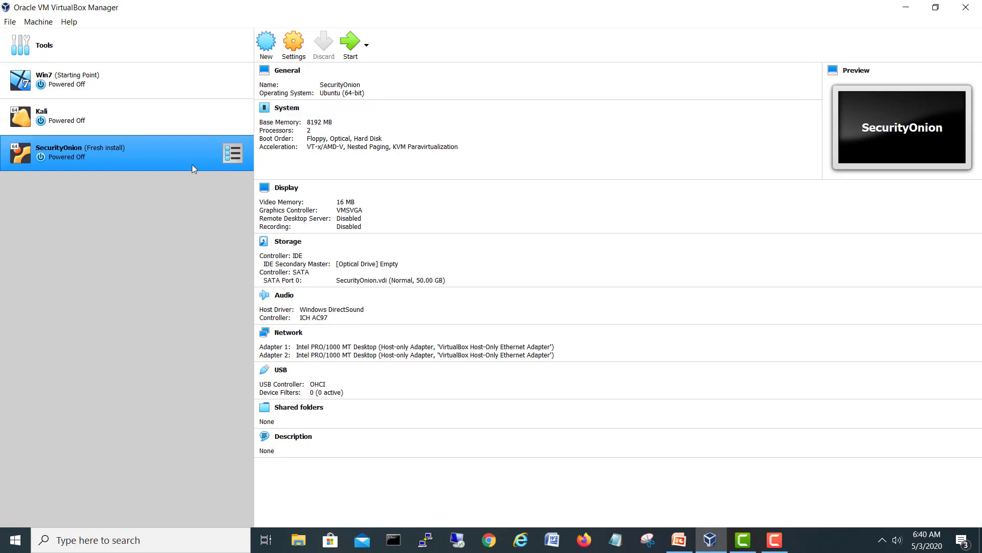
{"action": "left_click", "coordinate": [350, 44]}
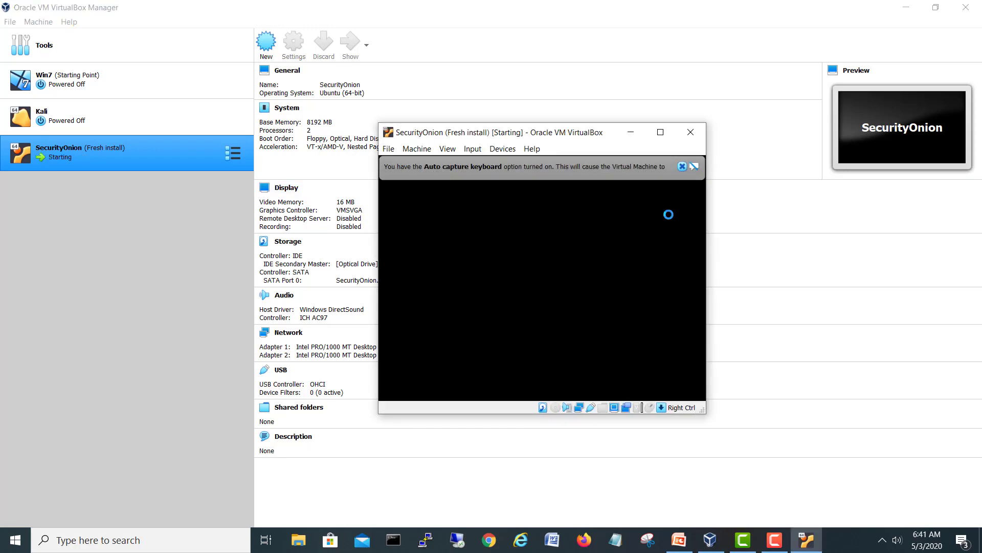
{"action": "left_click", "coordinate": [682, 167]}
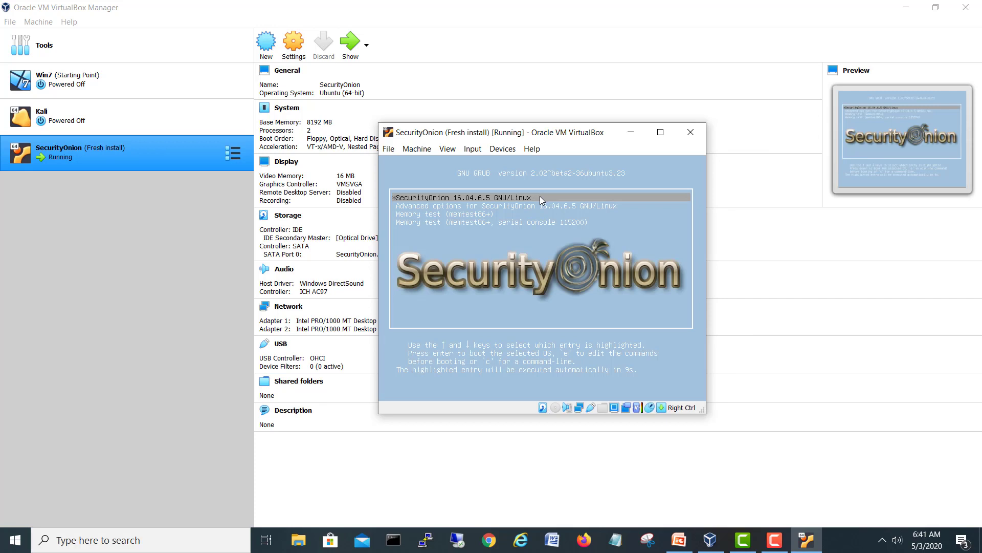
{"action": "key", "text": "Return"}
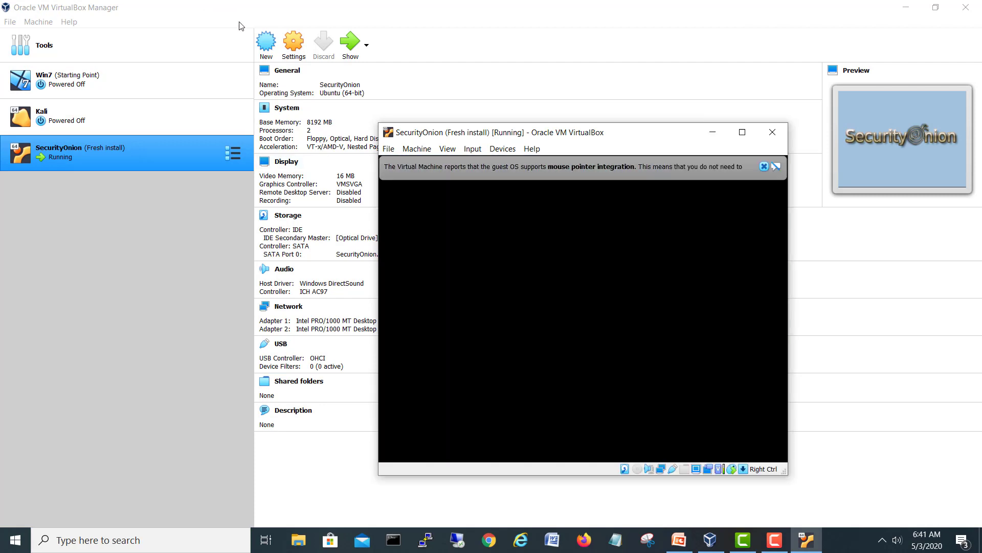
Dismiss the mouse pointer integration notice and reposition the SecurityOnion window so the machine list stays uncovered
{"action": "left_click_drag", "start_coordinate": [642, 127], "coordinate": [592, 105]}
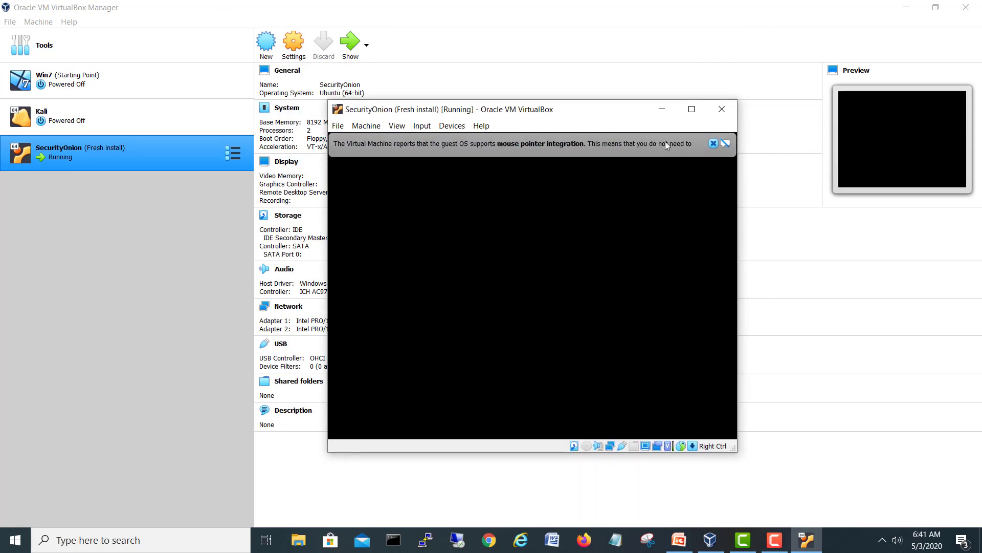
{"action": "left_click", "coordinate": [713, 143]}
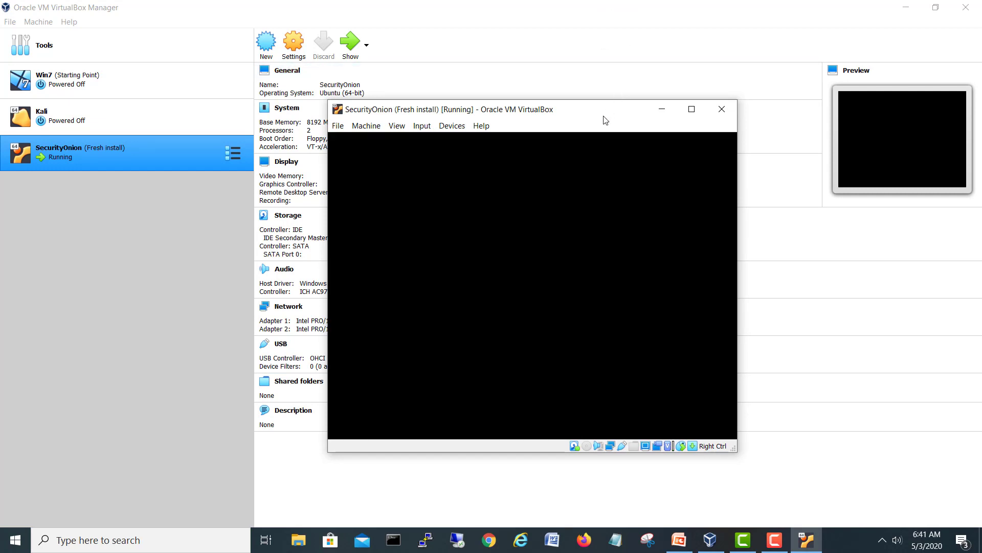
{"action": "left_click_drag", "start_coordinate": [604, 116], "coordinate": [575, 133]}
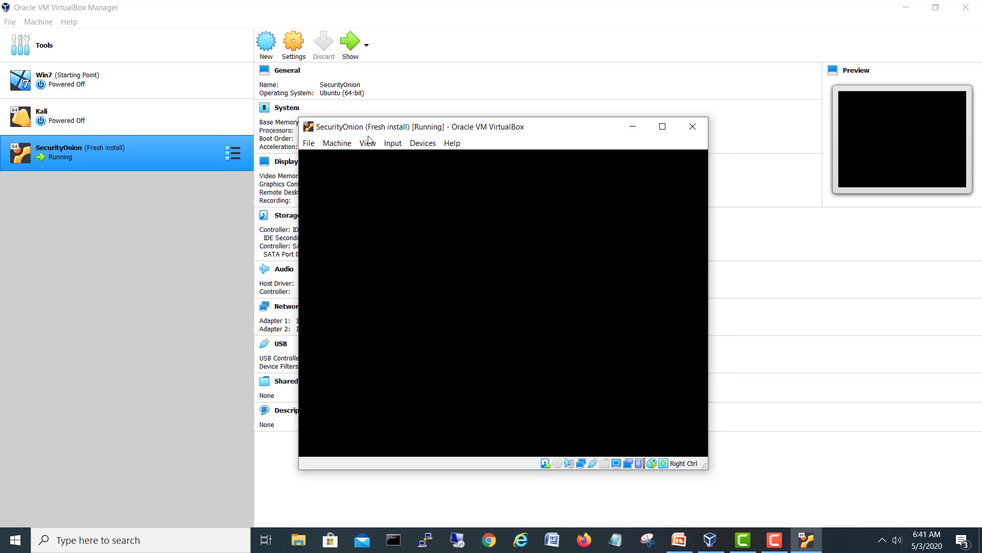
{"action": "left_click_drag", "start_coordinate": [374, 127], "coordinate": [492, 128]}
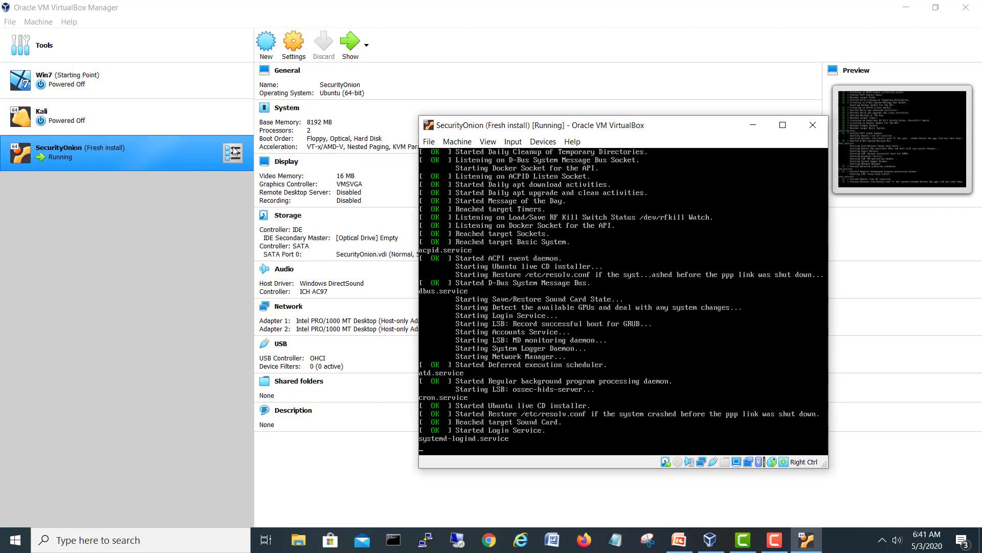
{"action": "left_click_drag", "start_coordinate": [634, 127], "coordinate": [600, 100]}
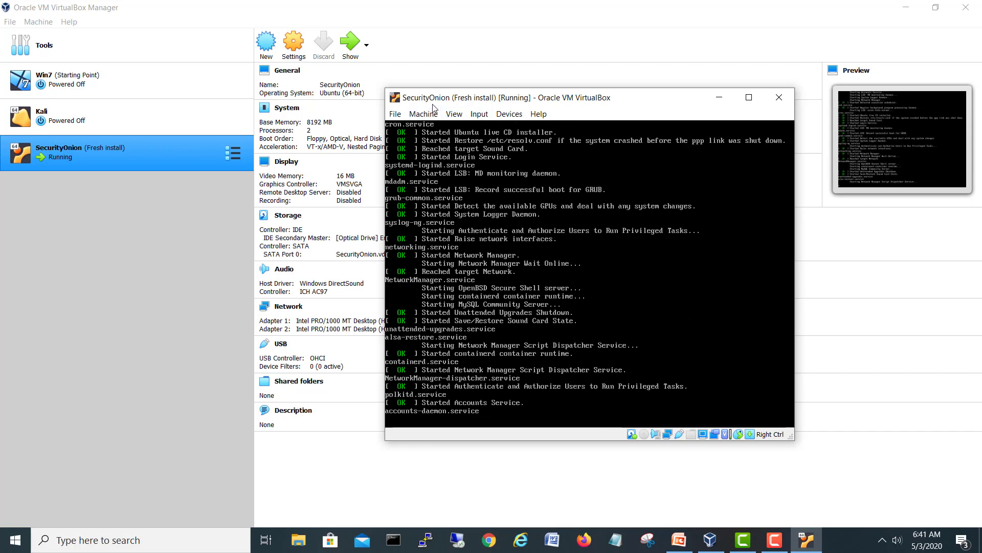
Bring up the Take Snapshot dialog for the running SecurityOnion machine, and dismiss it without taking a snapshot
{"action": "left_click", "coordinate": [424, 114]}
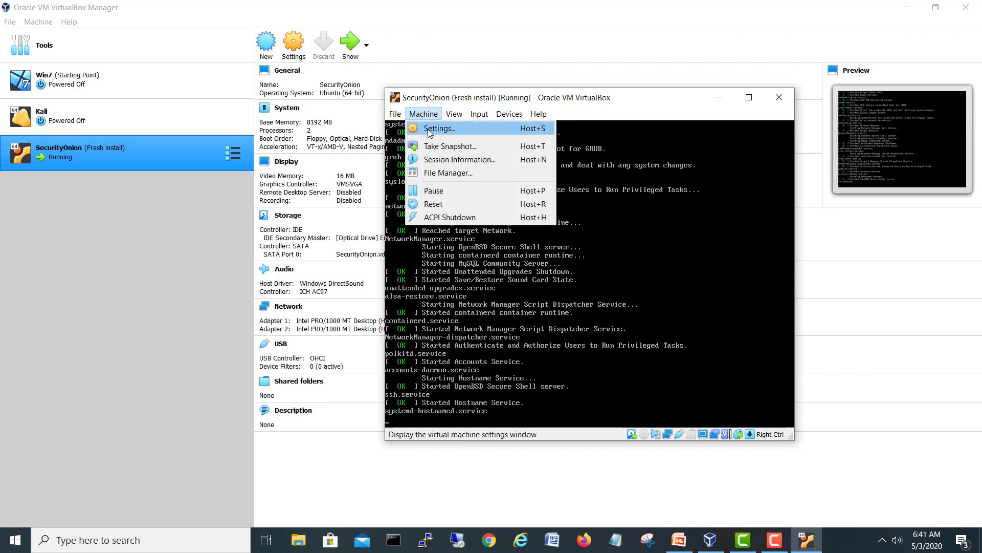
{"action": "left_click", "coordinate": [454, 148]}
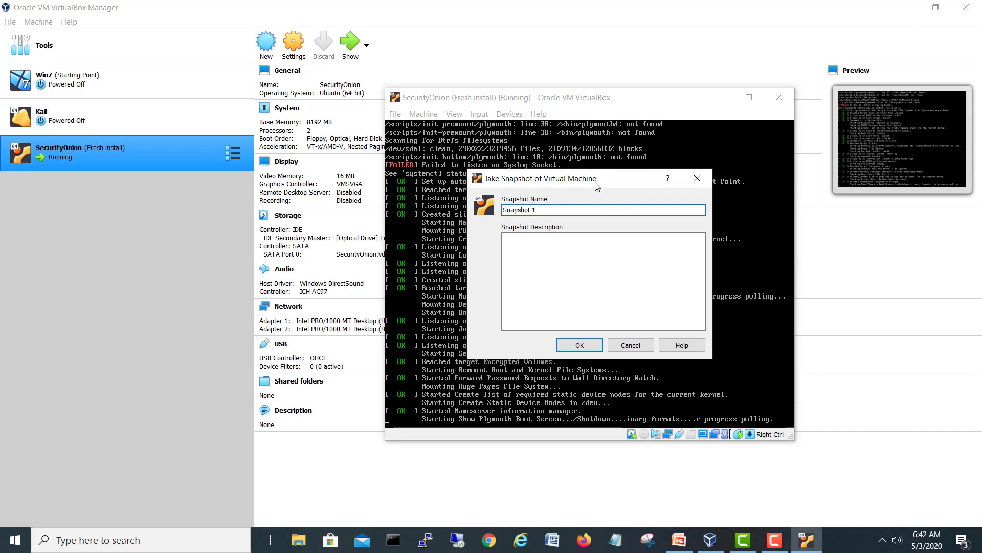
{"action": "left_click_drag", "start_coordinate": [597, 186], "coordinate": [604, 181]}
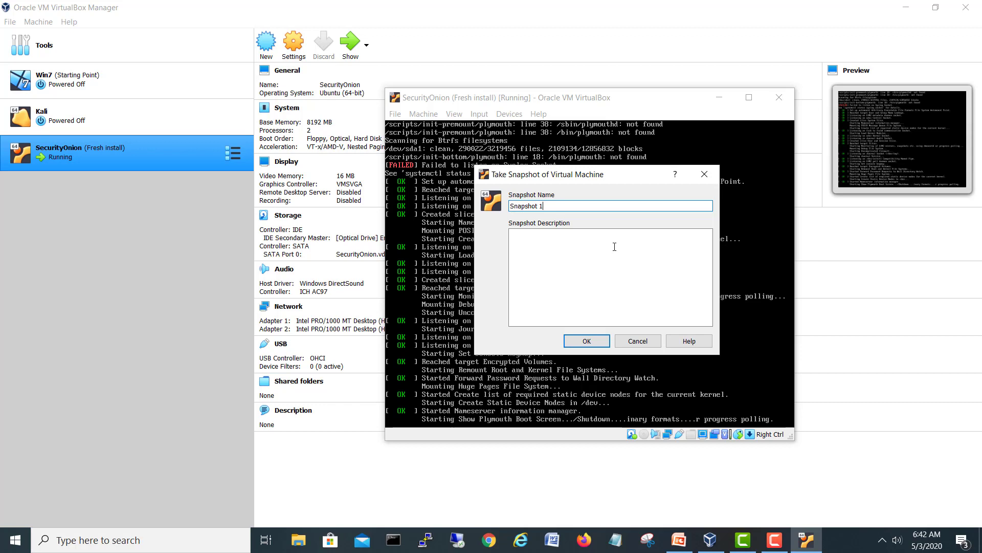
{"action": "left_click", "coordinate": [638, 342]}
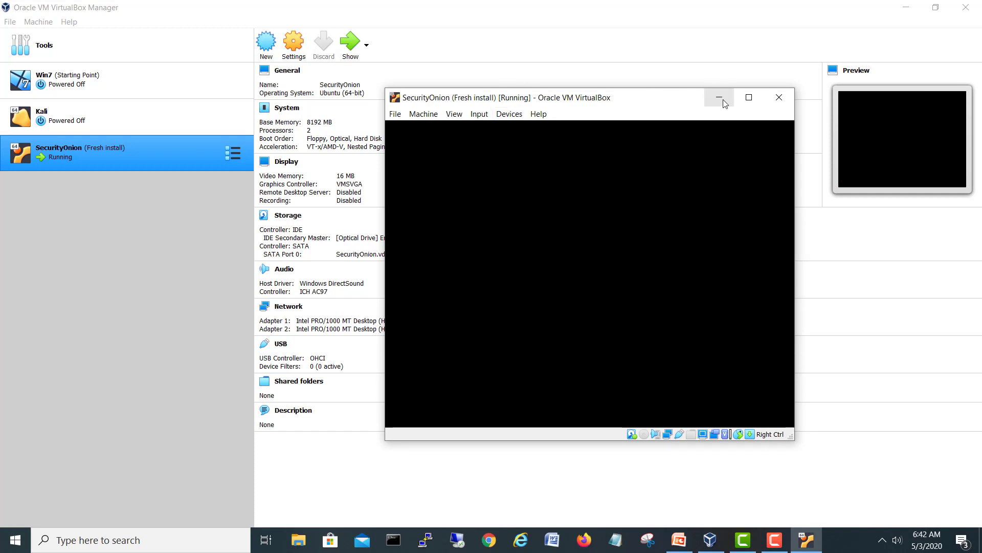
Restore the Win7 machine to its Starting Point snapshot
{"action": "left_click", "coordinate": [99, 86]}
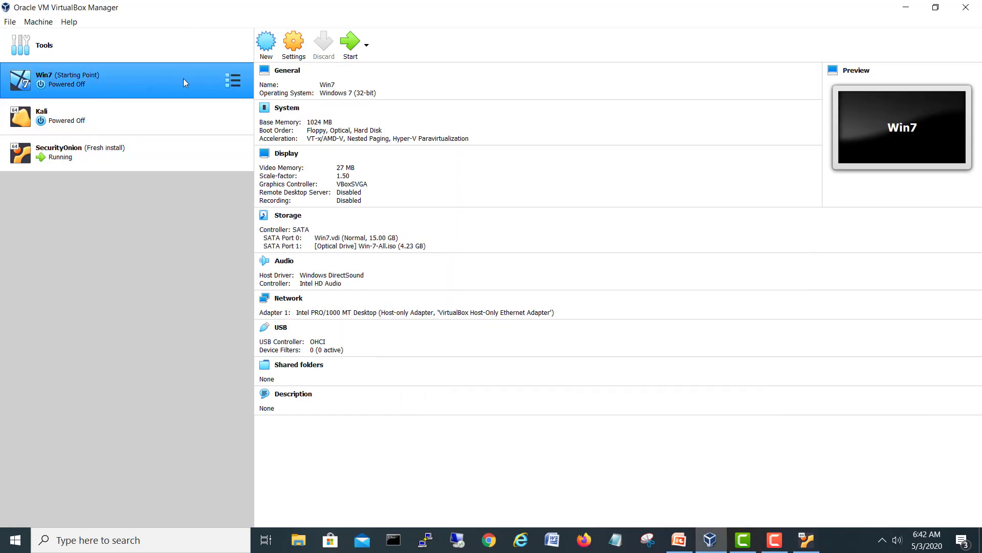
{"action": "left_click", "coordinate": [231, 81]}
{"action": "left_click", "coordinate": [297, 105]}
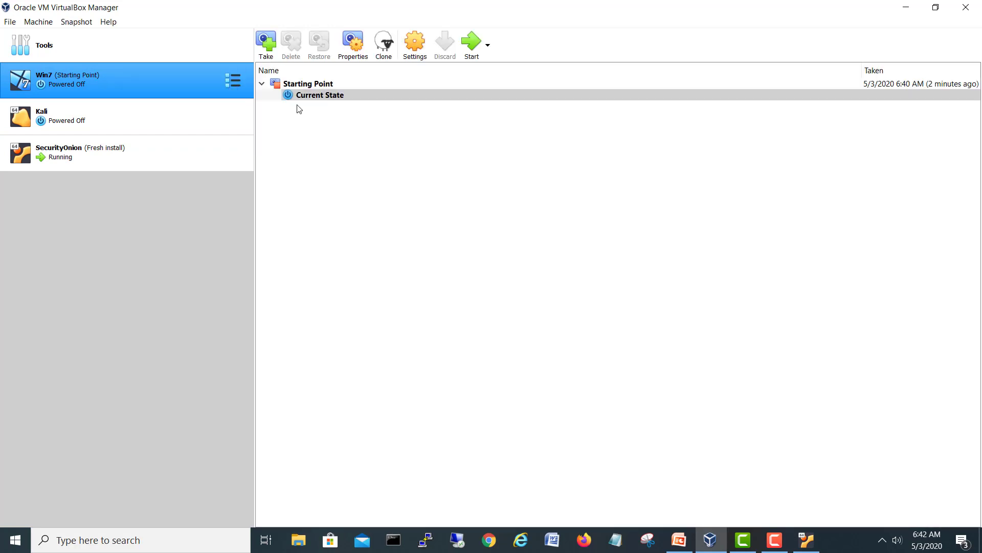
{"action": "left_click", "coordinate": [299, 86]}
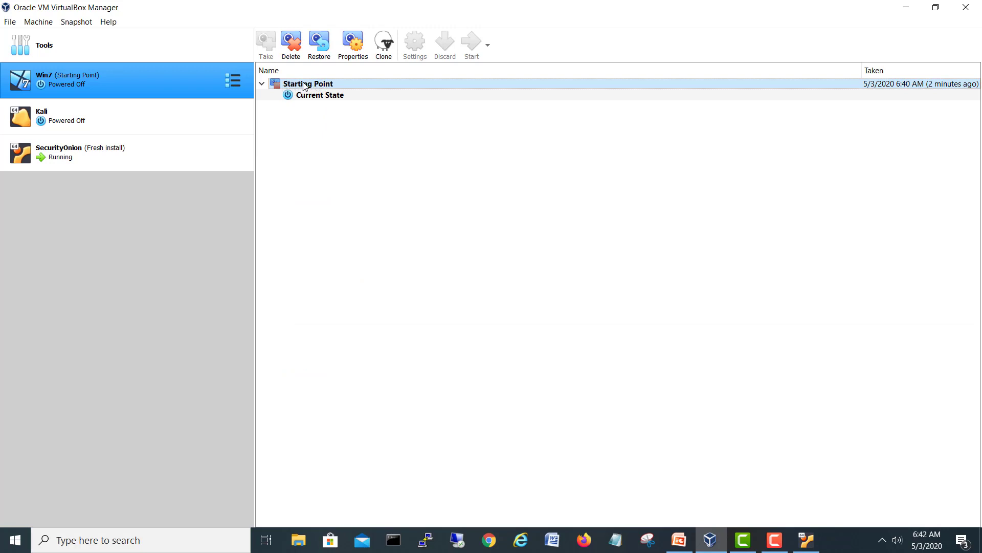
{"action": "left_click", "coordinate": [324, 43]}
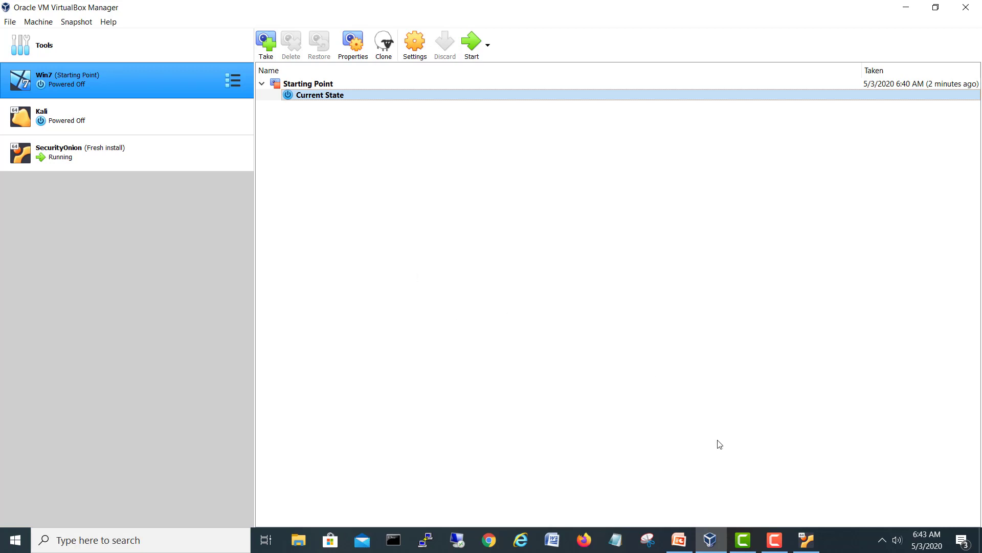
Switch to the Virtual Box snapshot presentation in PowerPoint
{"action": "left_click", "coordinate": [679, 539]}
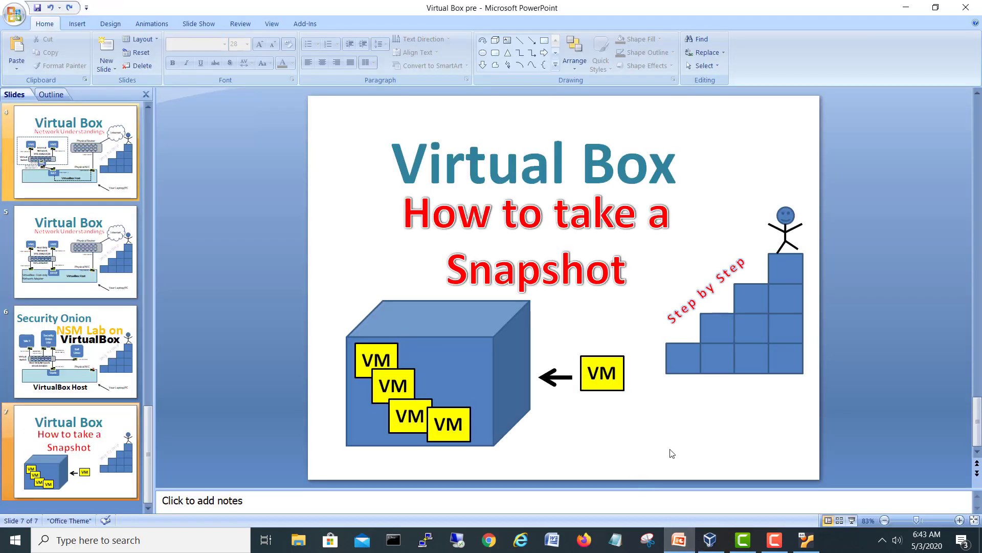